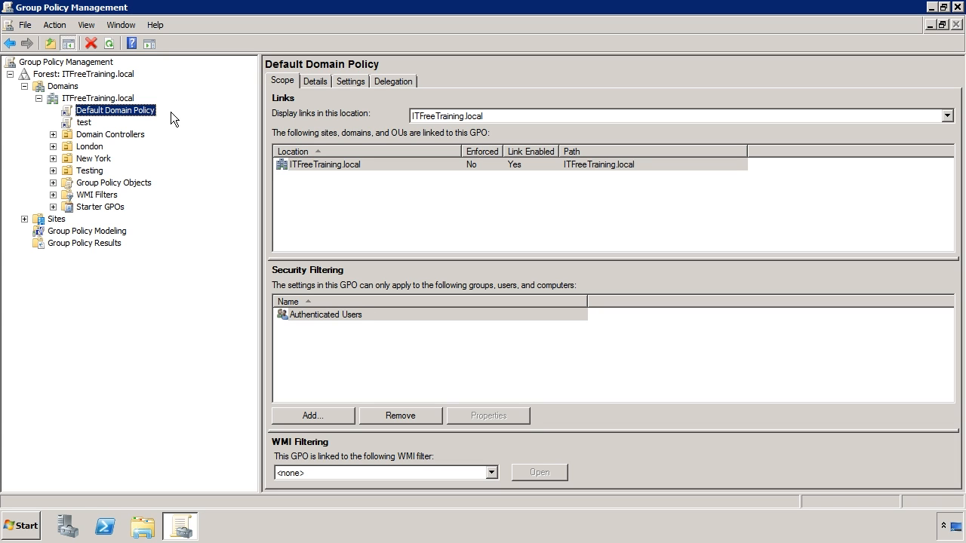
# View the Default Domain Controllers Policy link under Domain Controllers and stop the GPO link message from showing again.
pyautogui.click(102, 136)
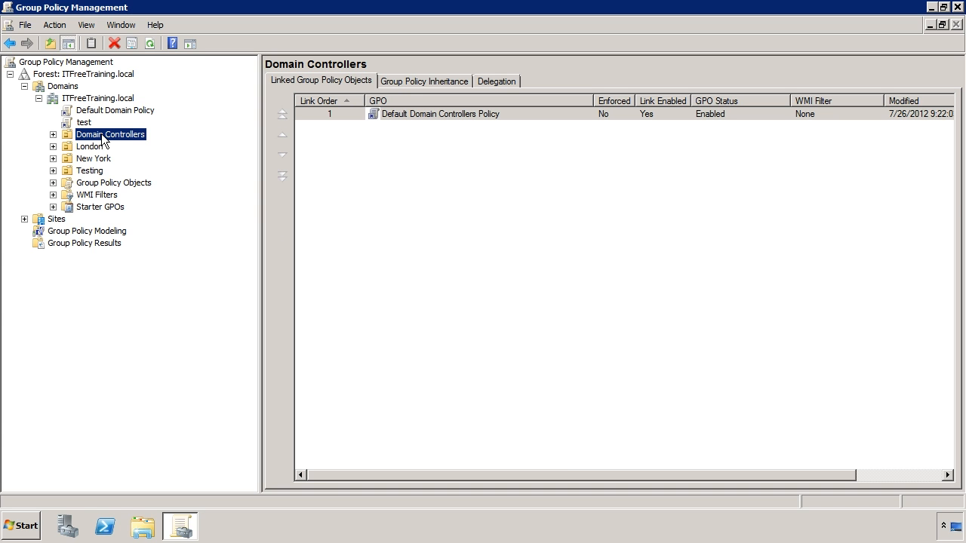
pyautogui.doubleClick(103, 136)
pyautogui.click(98, 148)
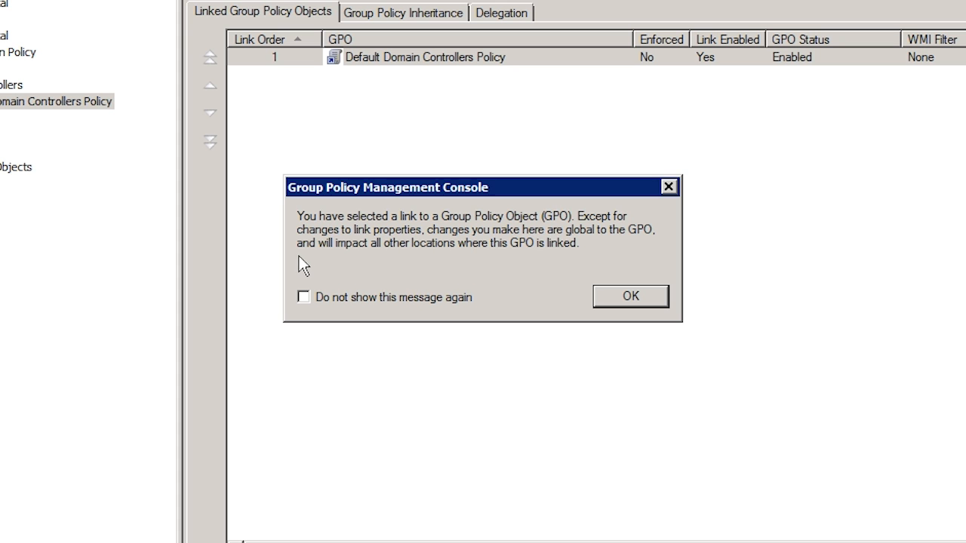
pyautogui.click(365, 296)
pyautogui.click(627, 297)
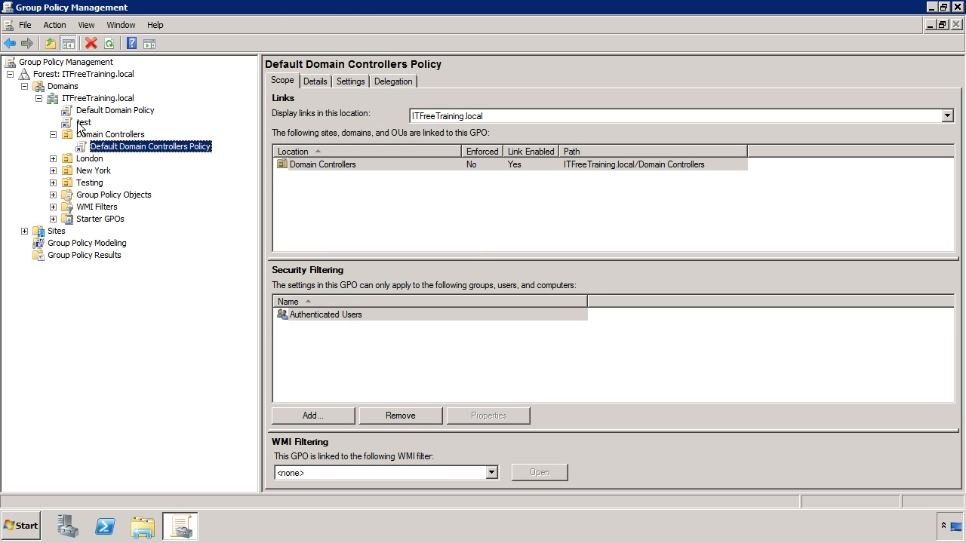
# Delete the test GPO link from the ITFreeTraining.local domain.
pyautogui.click(81, 123)
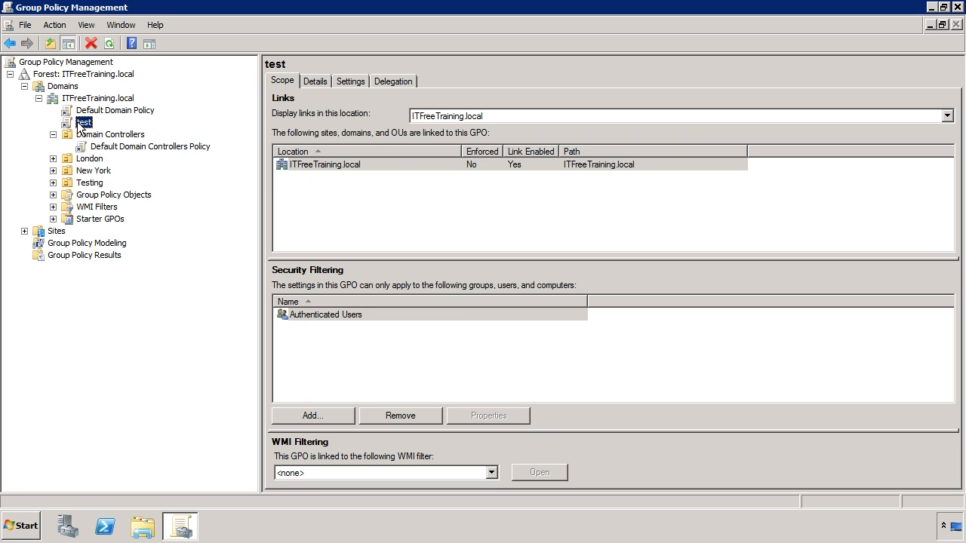
pyautogui.rightClick(80, 126)
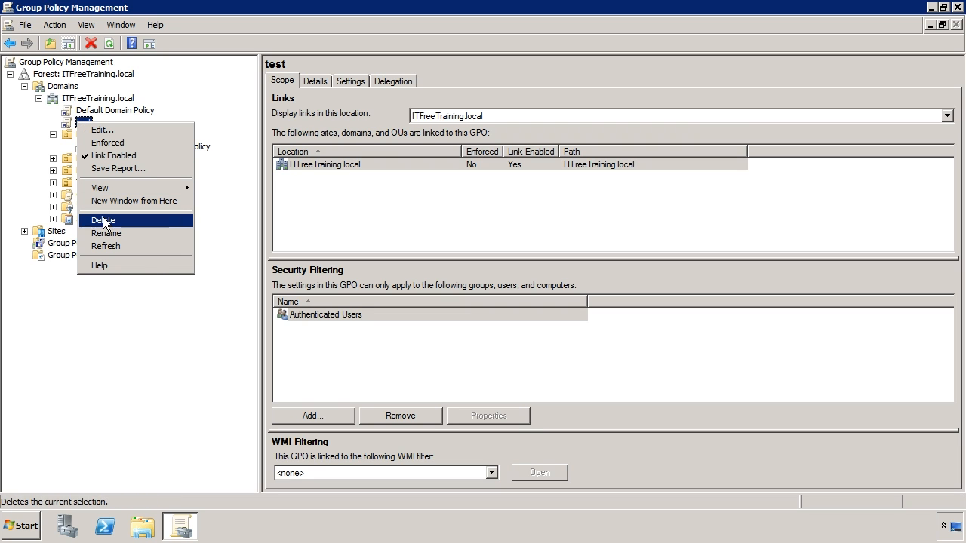
pyautogui.click(173, 219)
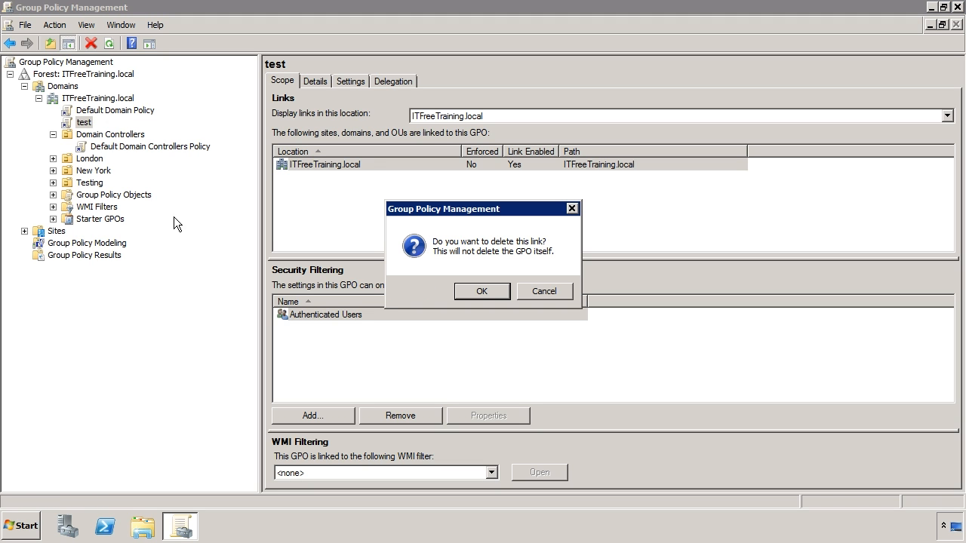
pyautogui.click(476, 294)
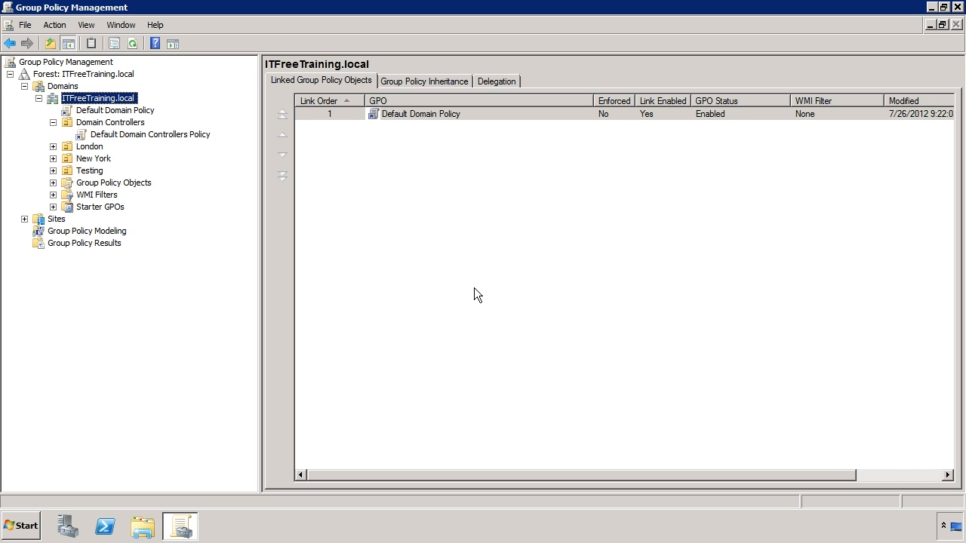
# Delete the test GPO itself from the Group Policy Objects container.
pyautogui.click(53, 183)
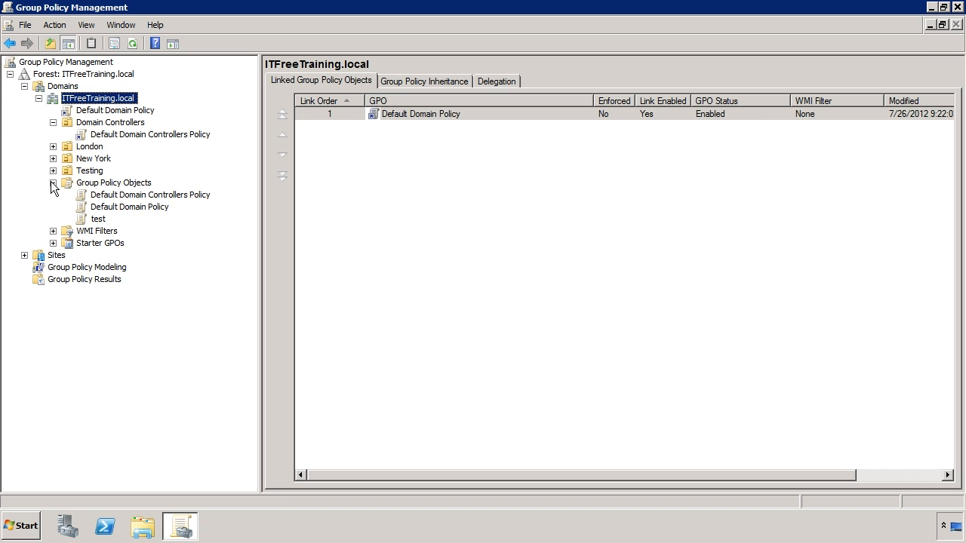
pyautogui.click(96, 185)
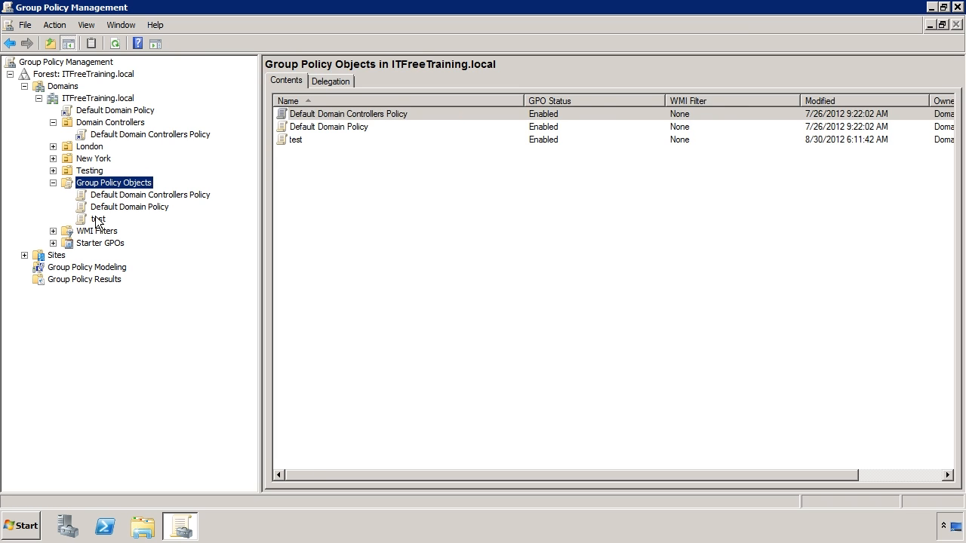
pyautogui.click(98, 221)
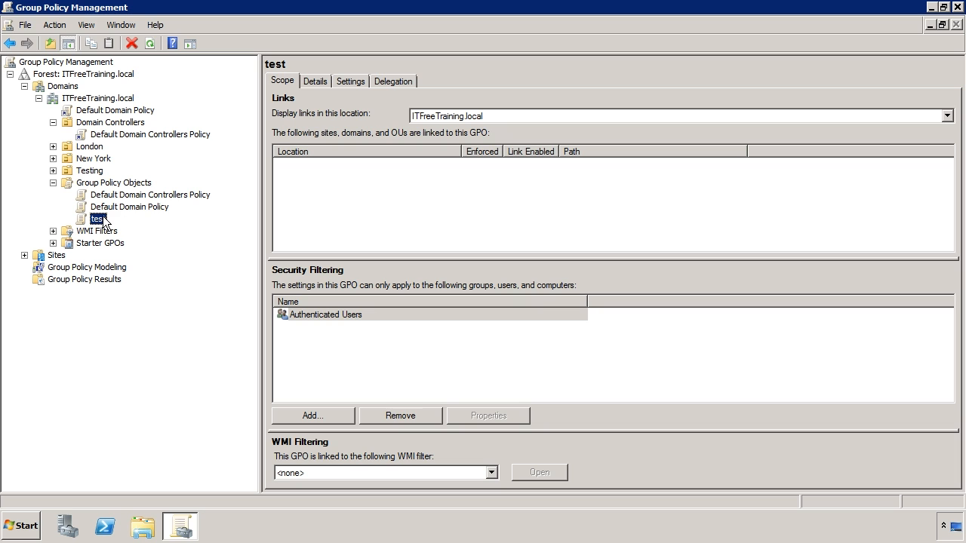
pyautogui.rightClick(106, 223)
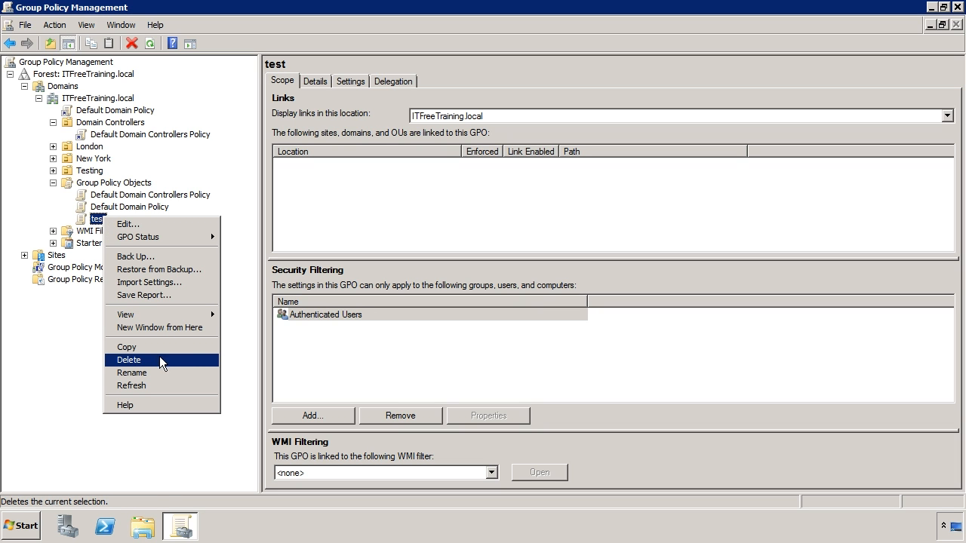
pyautogui.click(200, 361)
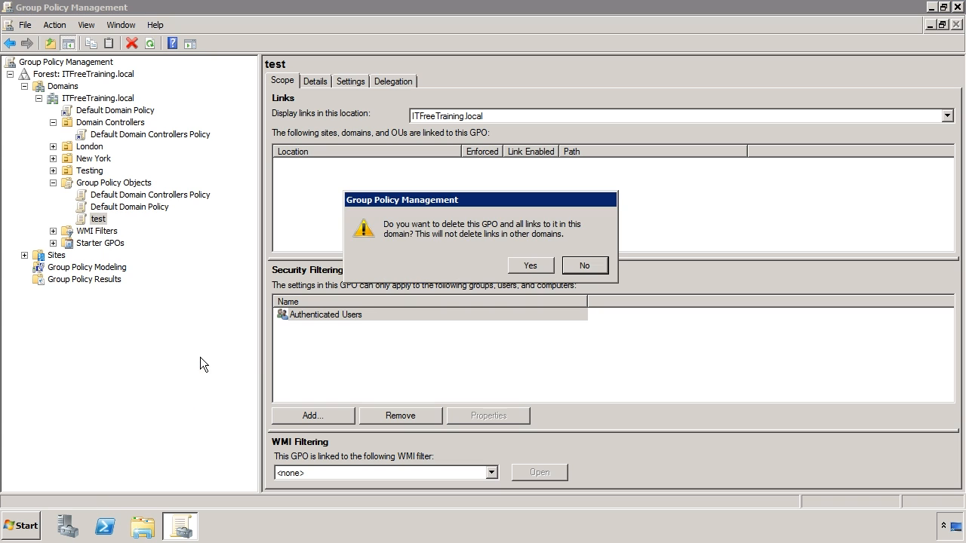
pyautogui.click(517, 266)
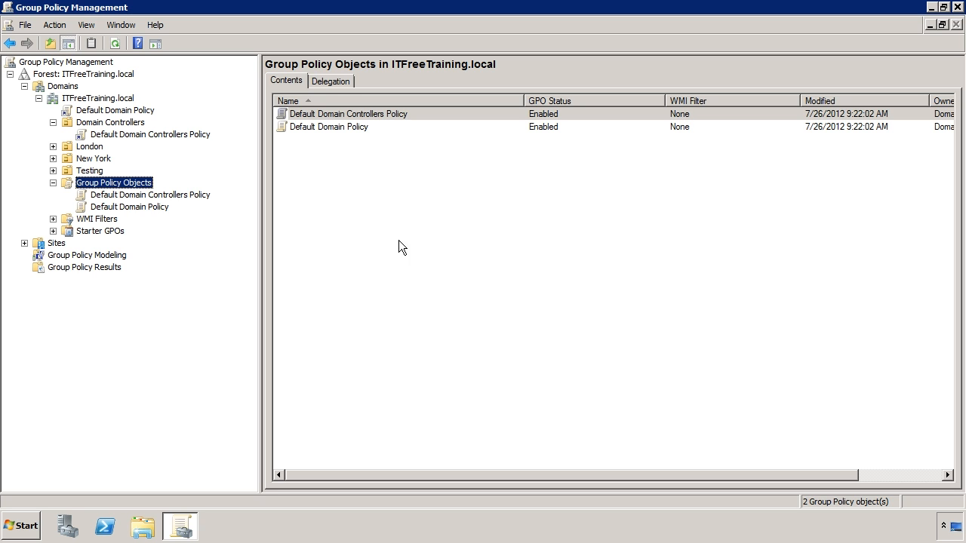
# Create a GPO named Domain Wide Group Policy linked to ITFreeTraining.local, with no source starter GPO.
pyautogui.rightClick(83, 101)
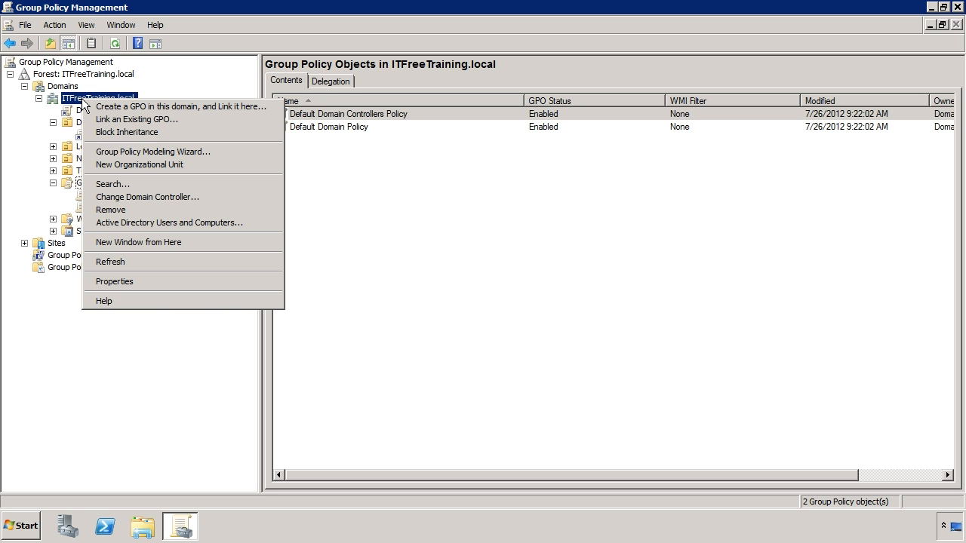
pyautogui.click(274, 106)
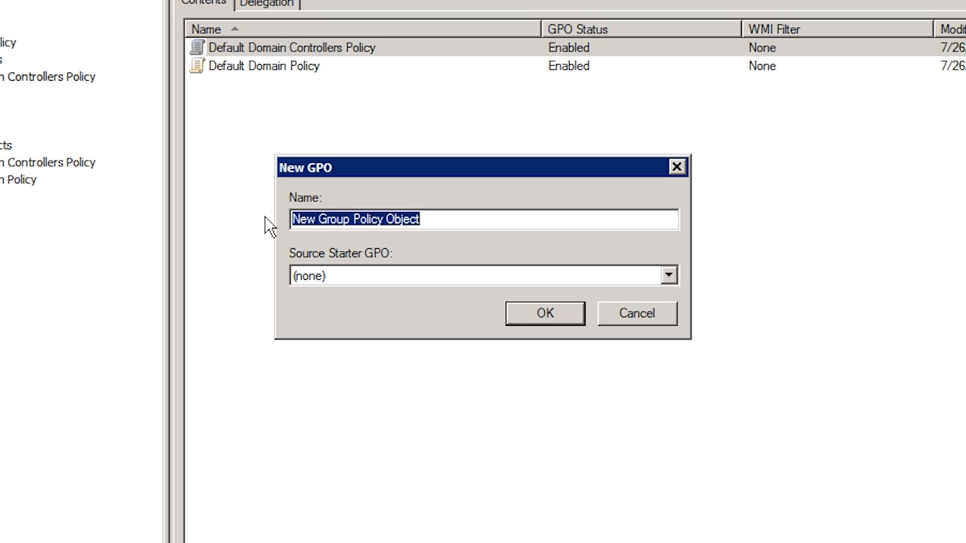
pyautogui.write('Domain Wide G')
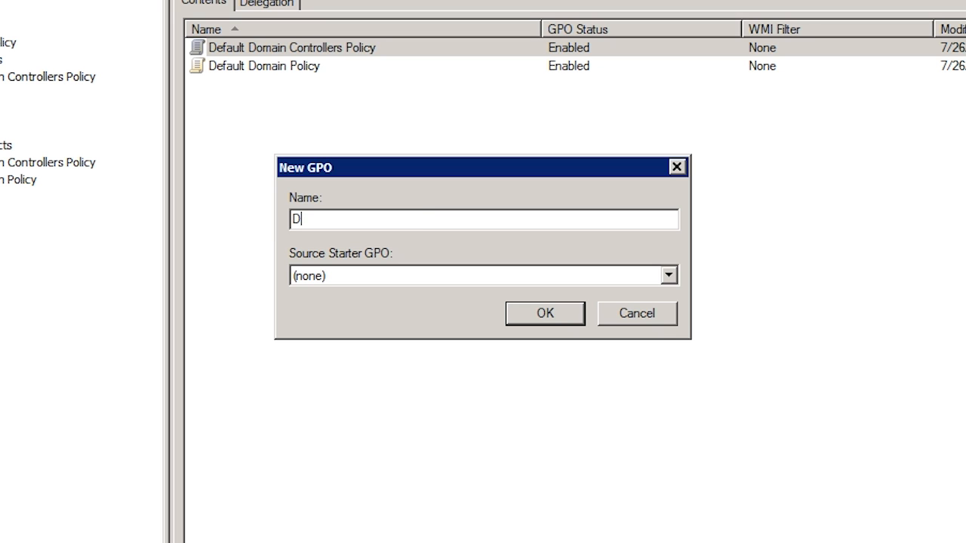
pyautogui.write('roup Policy')
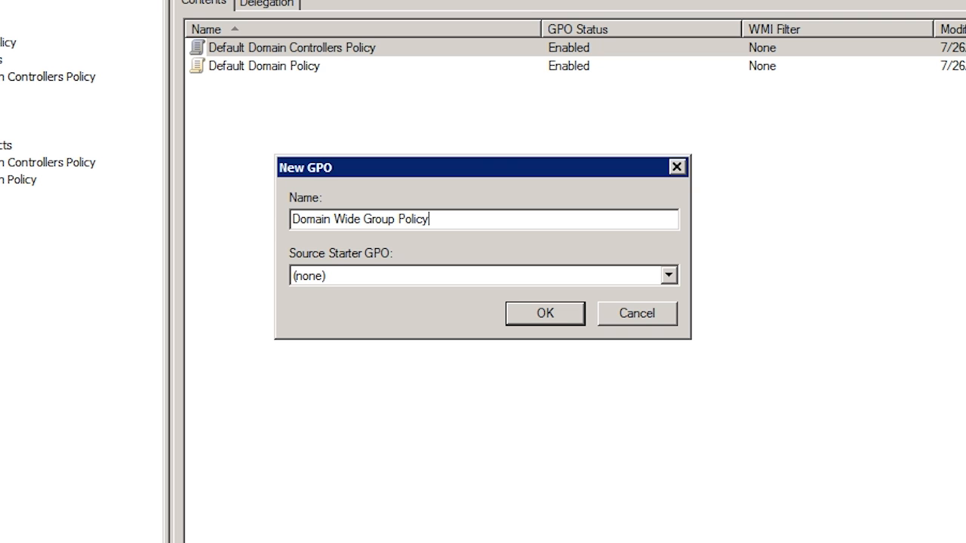
pyautogui.click(548, 324)
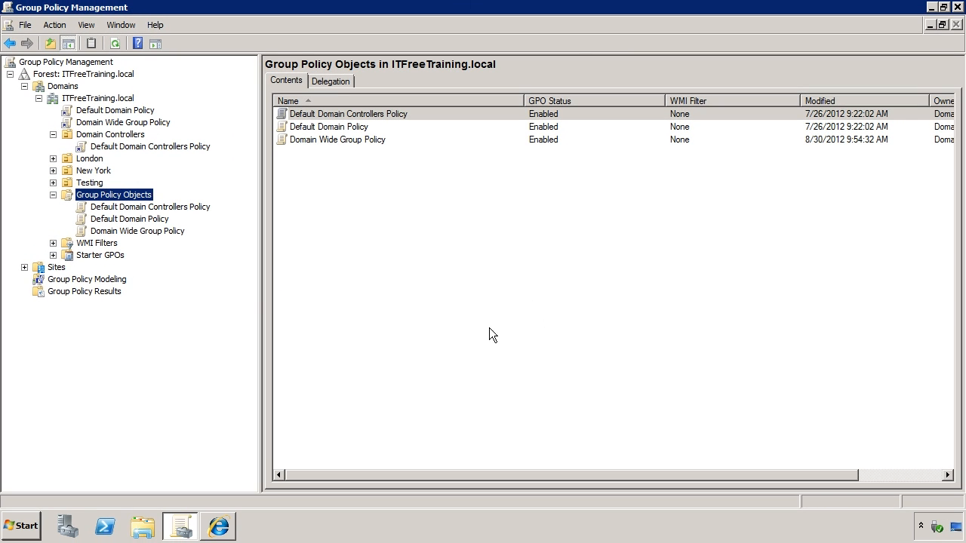
# Review the Domain Wide Group Policy object and open its link under ITFreeTraining.local for editing.
pyautogui.click(148, 231)
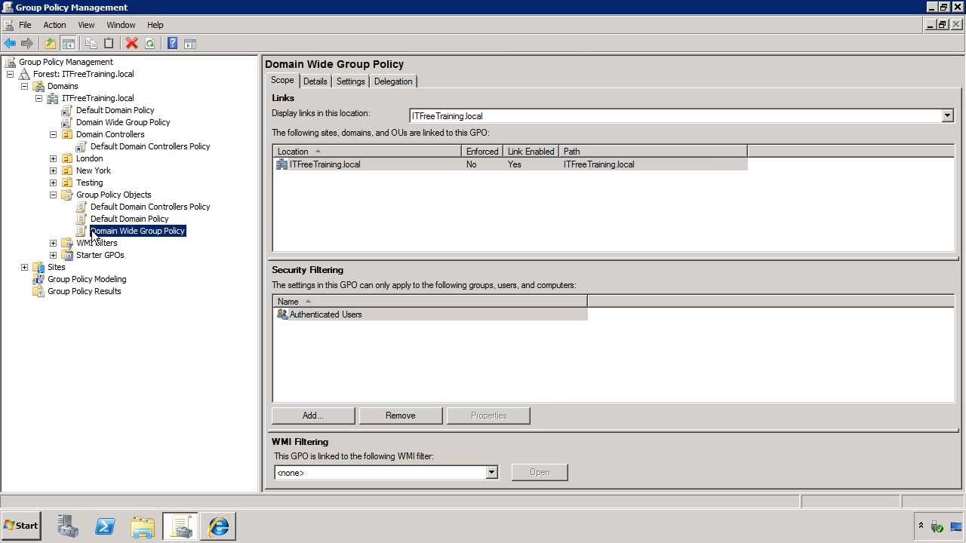
pyautogui.click(185, 230)
pyautogui.click(85, 124)
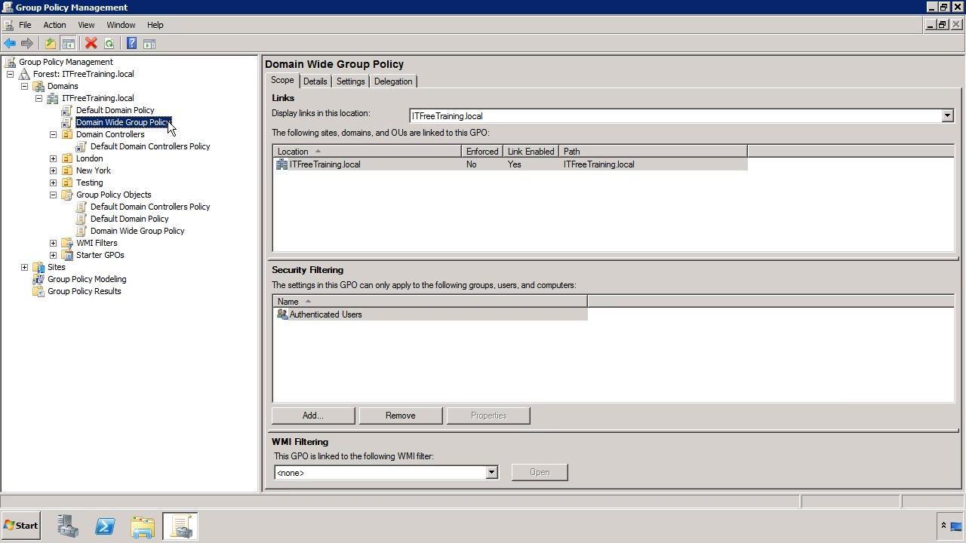
pyautogui.rightClick(169, 127)
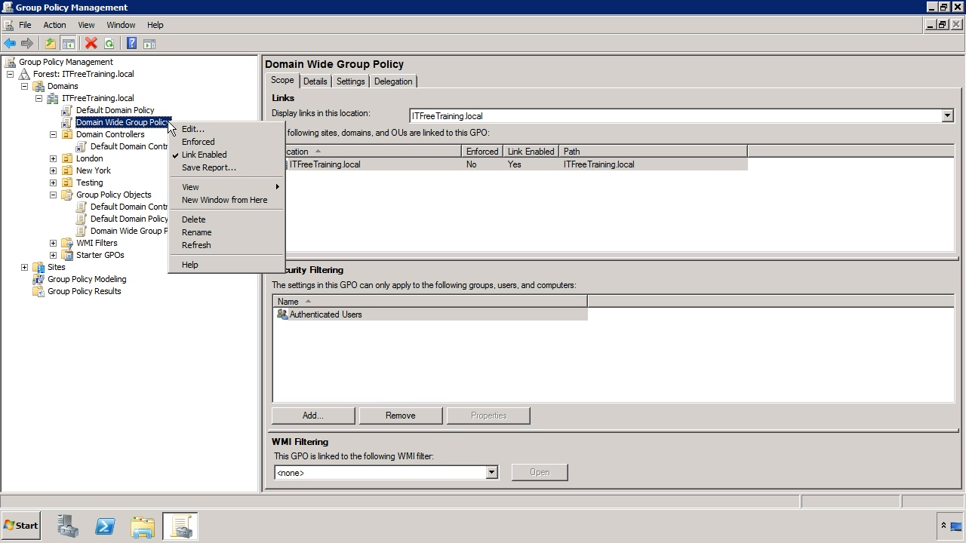
pyautogui.click(266, 130)
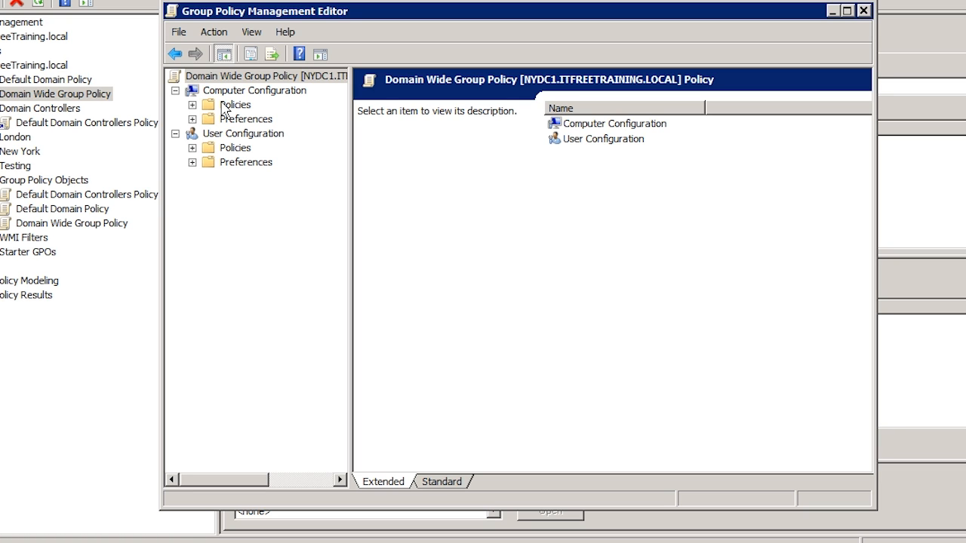
# Browse the Control Panel, Display and Desktop policy settings in the Administrative Templates under User Configuration.
pyautogui.click(193, 148)
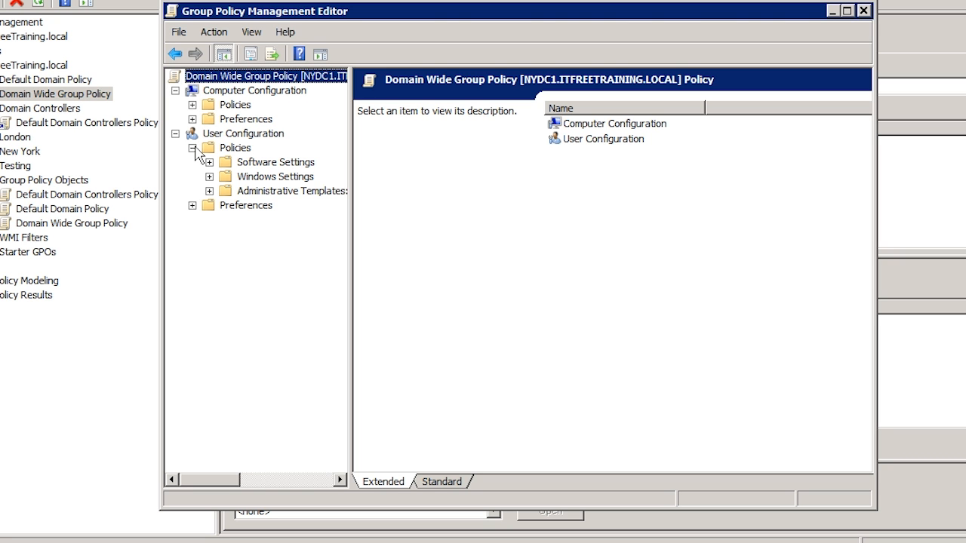
pyautogui.click(244, 190)
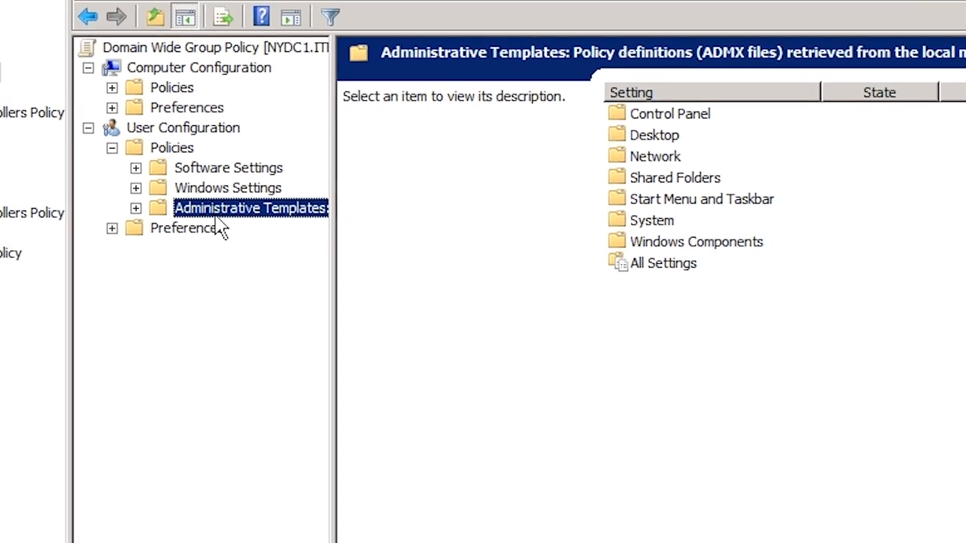
pyautogui.doubleClick(213, 217)
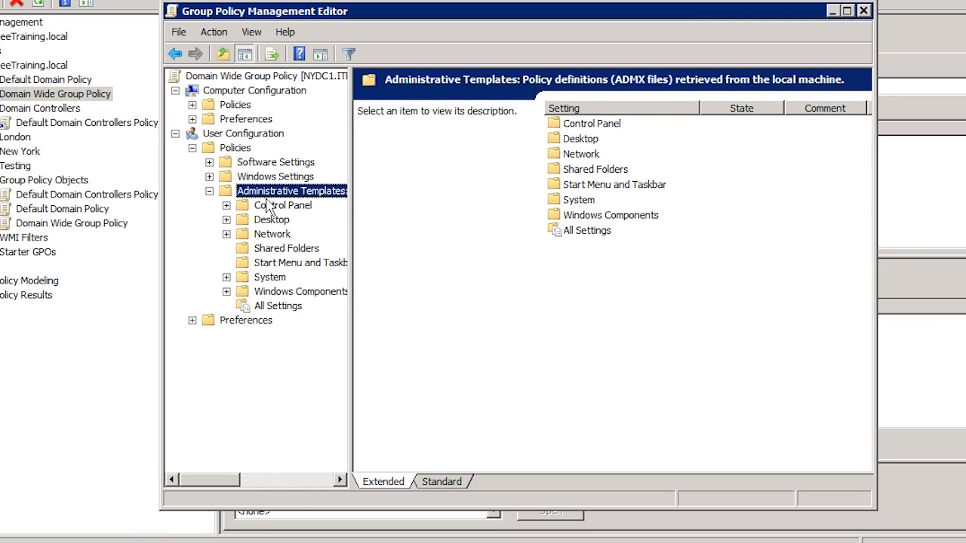
pyautogui.click(270, 207)
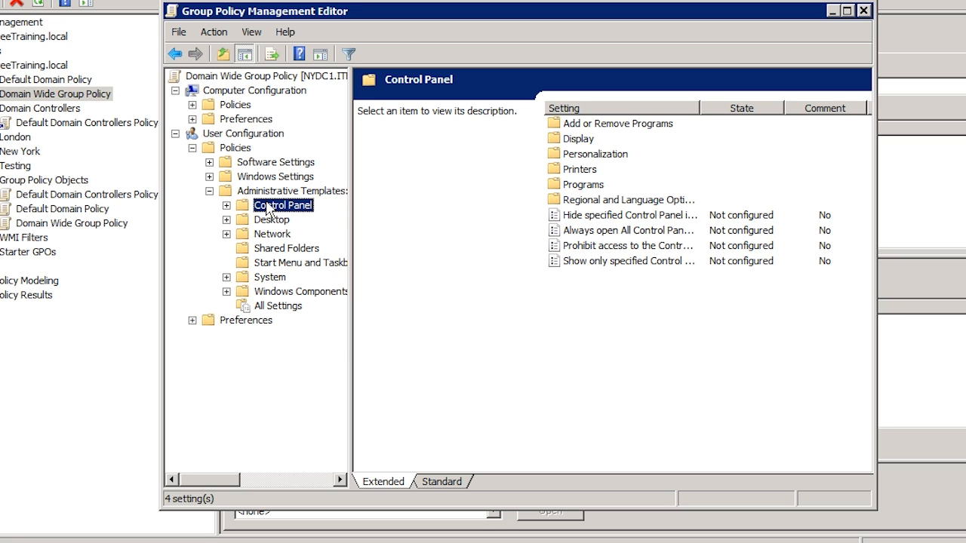
pyautogui.click(227, 205)
pyautogui.click(278, 236)
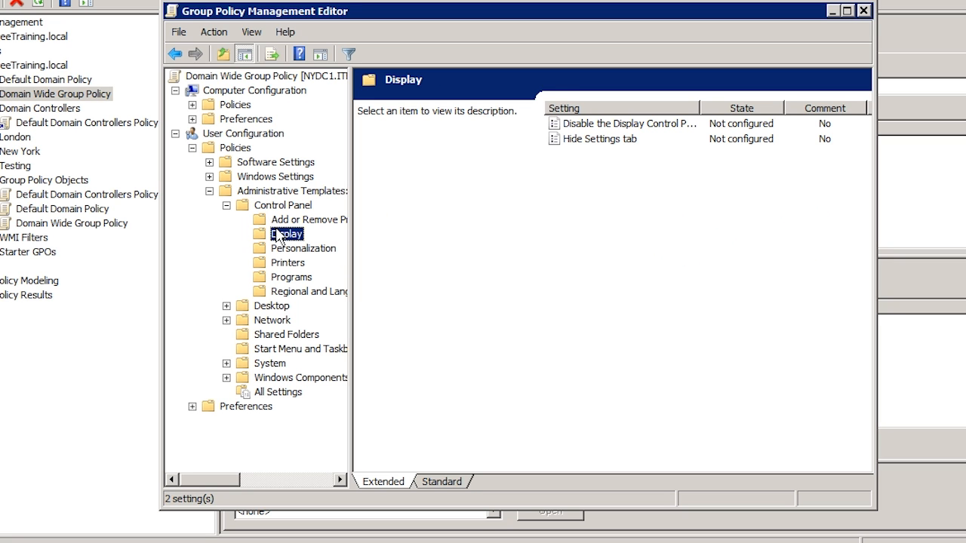
pyautogui.click(279, 308)
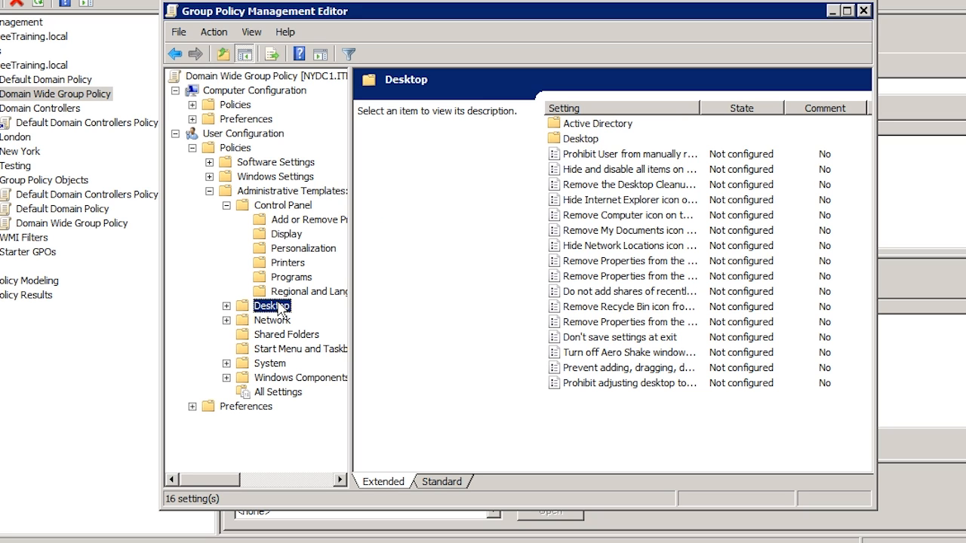
# Look through All Settings in the user Administrative Templates and turn its filter on.
pyautogui.click(273, 394)
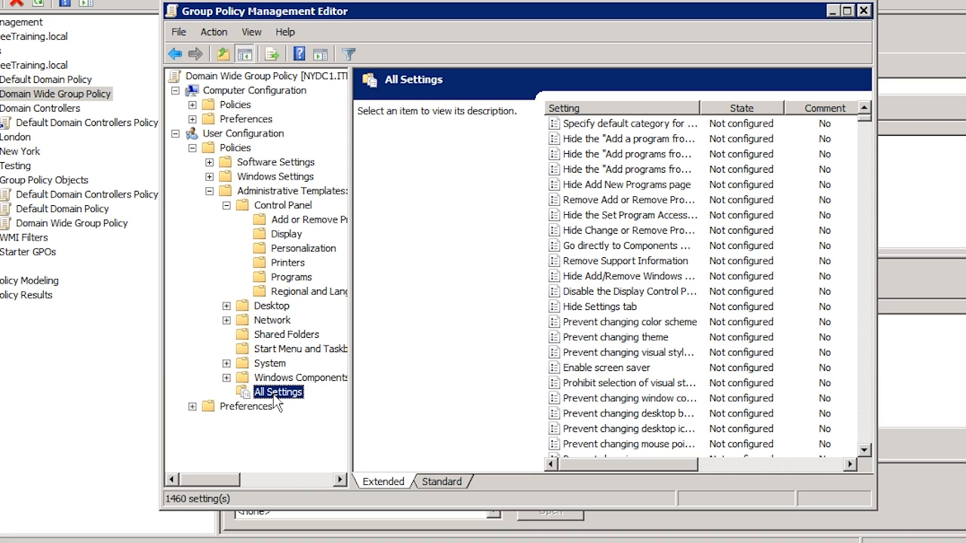
pyautogui.click(866, 340)
pyautogui.moveTo(866, 340); pyautogui.dragTo(867, 340)
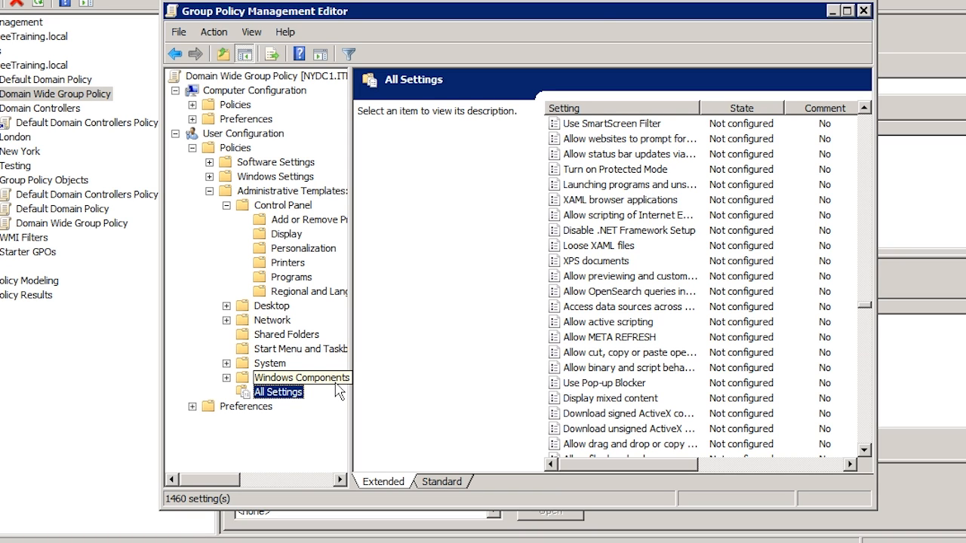
pyautogui.rightClick(293, 394)
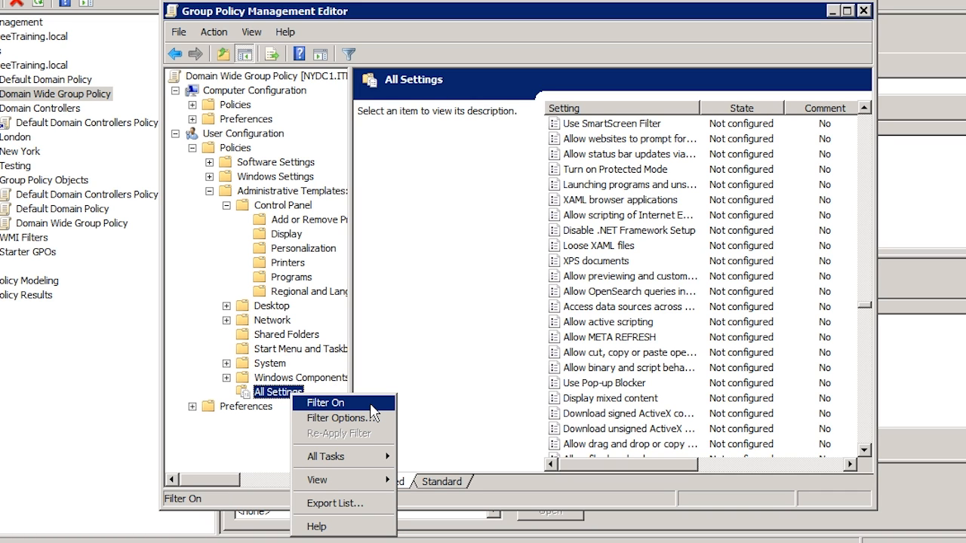
pyautogui.click(325, 404)
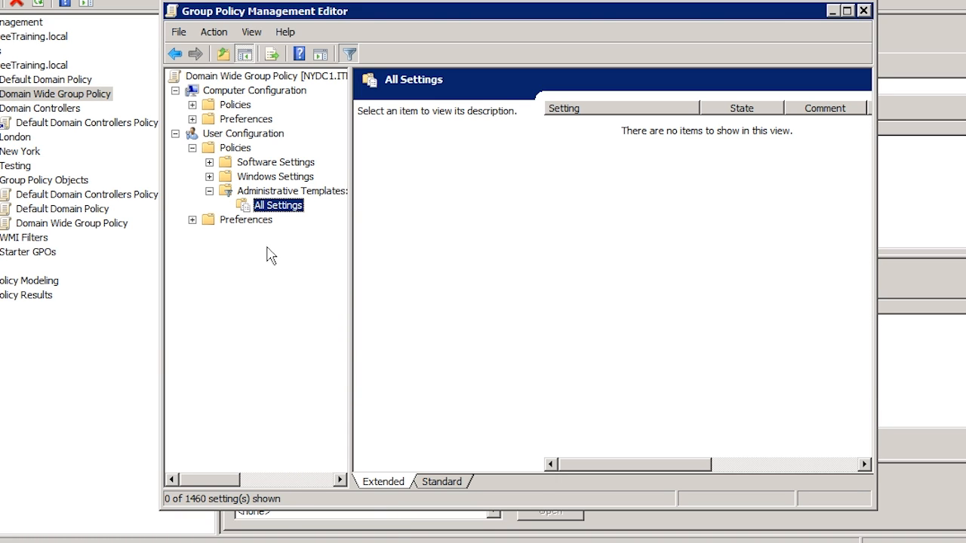
# Open the filter options for All Settings and examine the available Managed, Configured and Commented choices.
pyautogui.rightClick(264, 208)
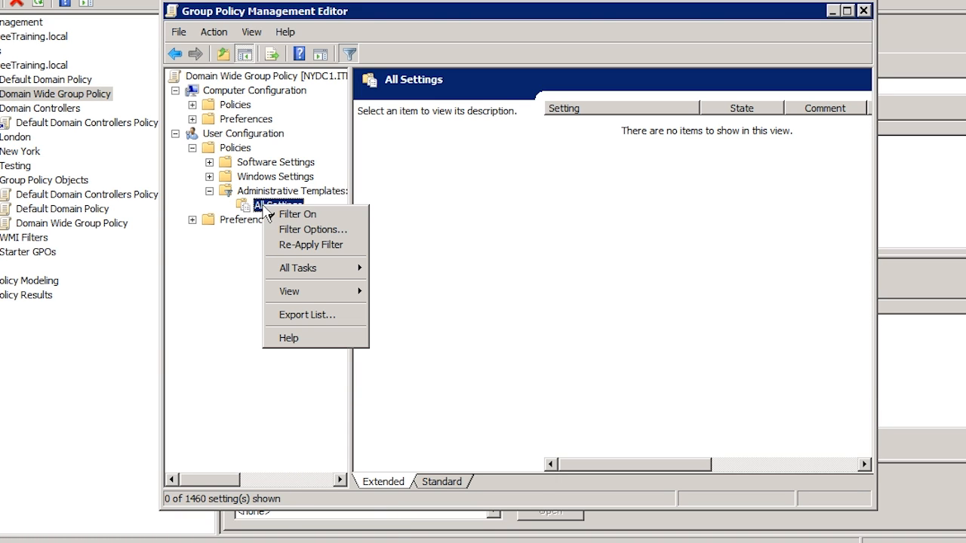
pyautogui.click(355, 230)
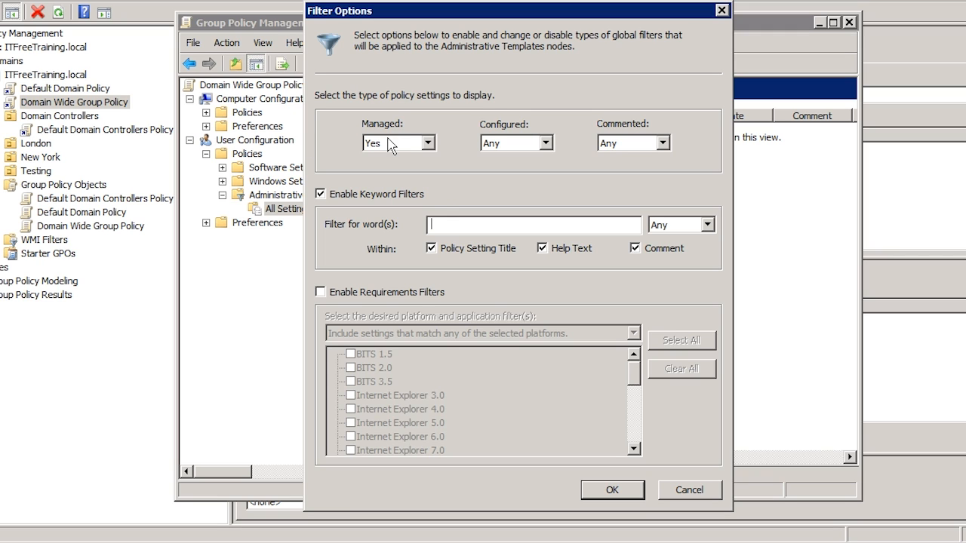
pyautogui.click(428, 142)
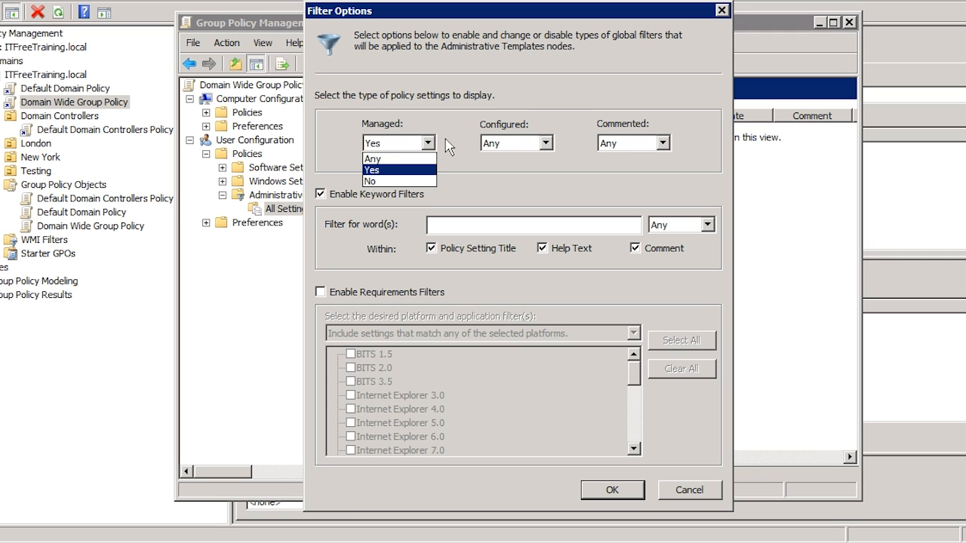
pyautogui.click(546, 143)
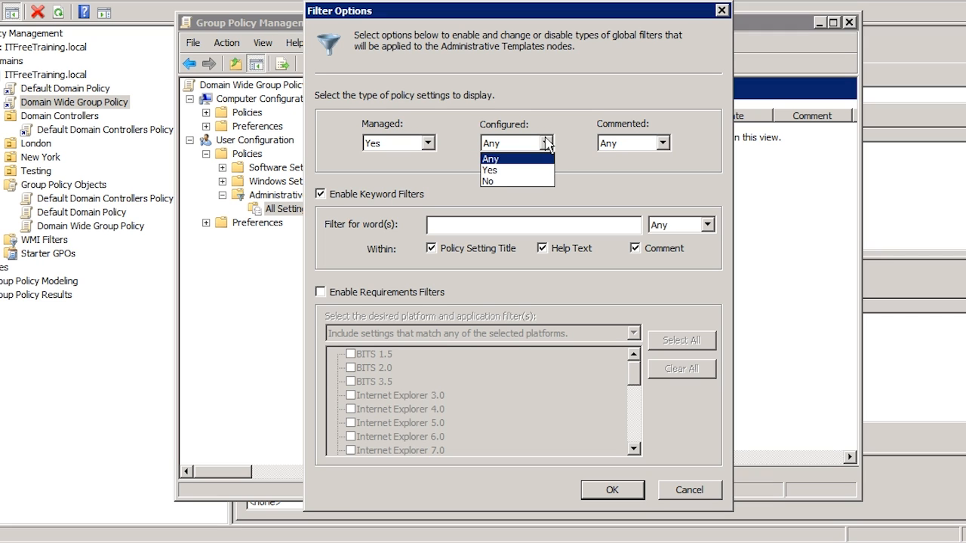
pyautogui.click(663, 144)
pyautogui.click(663, 144)
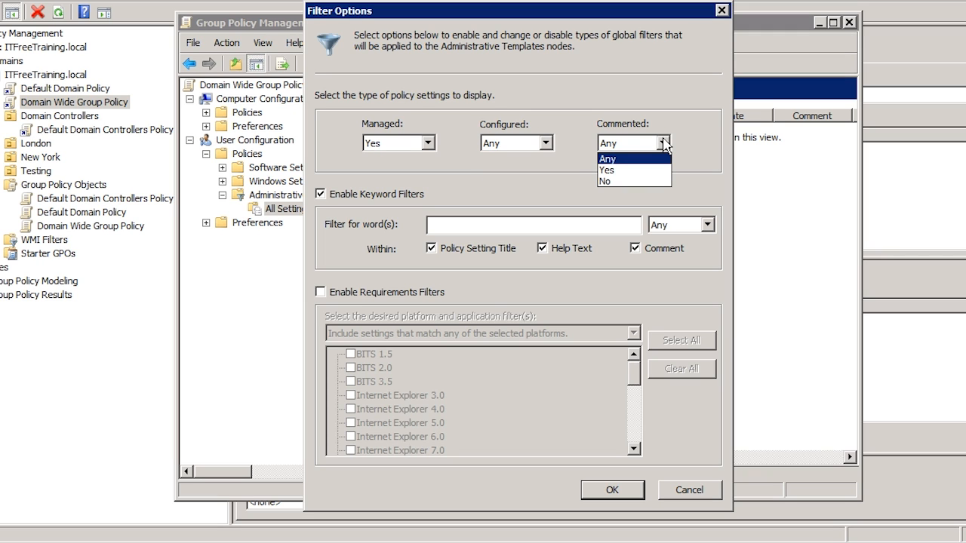
pyautogui.click(663, 143)
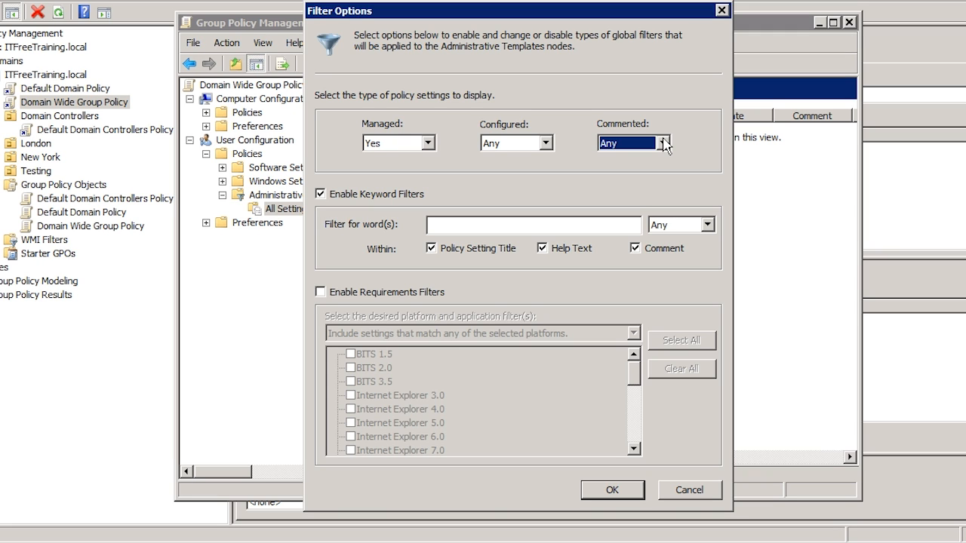
# Filter the user policy settings for any of the words Desktop Wallpaper and browse the filtered list.
pyautogui.click(442, 227)
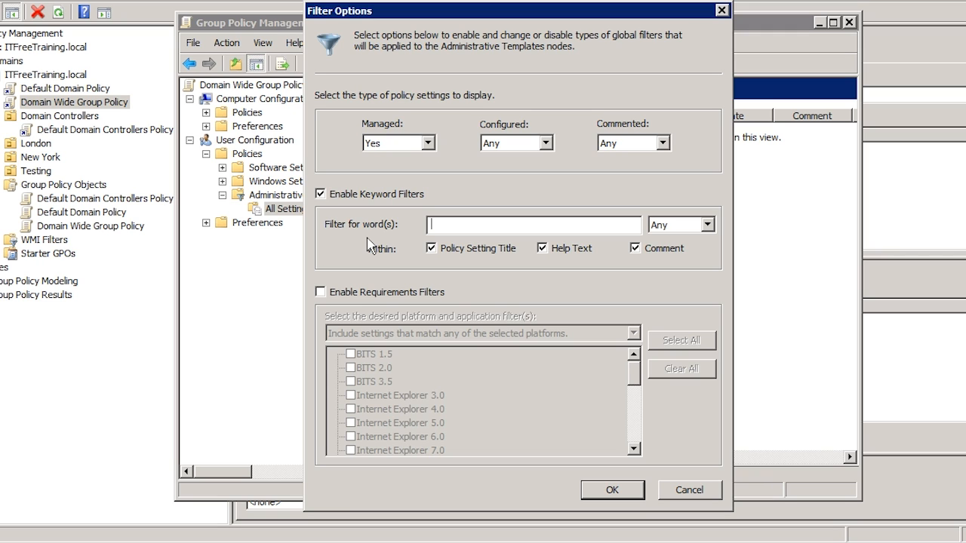
pyautogui.write('Desktop Wallpaper')
pyautogui.click(613, 490)
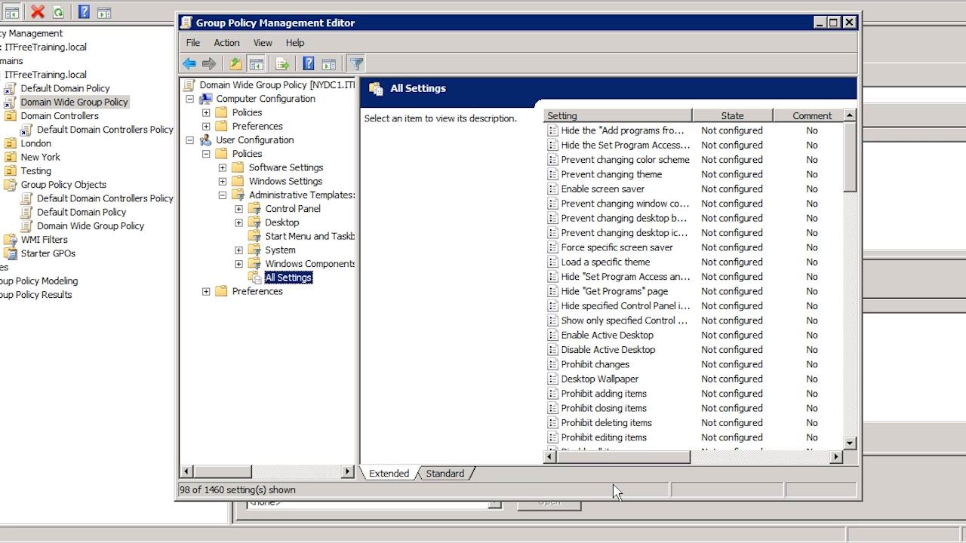
pyautogui.click(857, 436)
pyautogui.moveTo(852, 422); pyautogui.dragTo(837, 170)
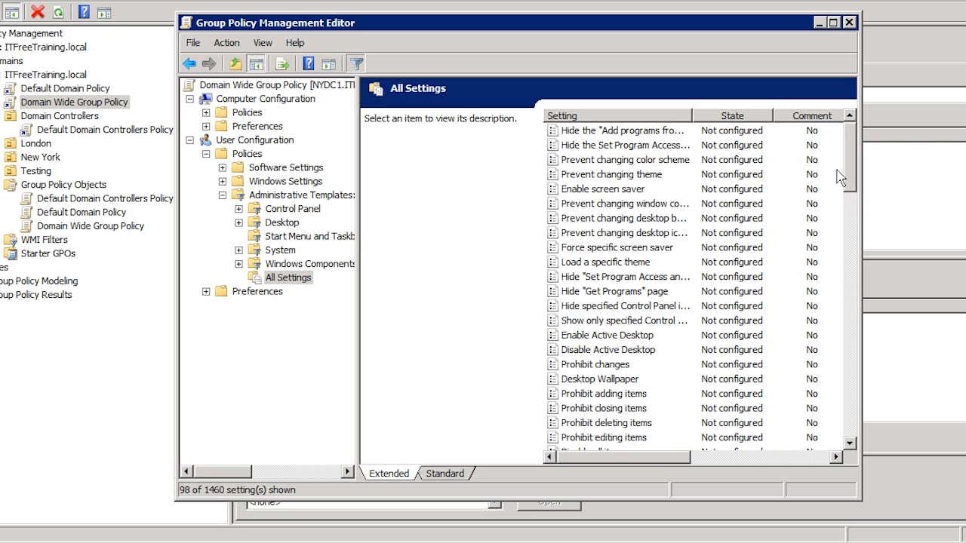
# Restrict the keyword filter to the Policy Setting Title by excluding Help Text and Comment, and apply it.
pyautogui.rightClick(303, 282)
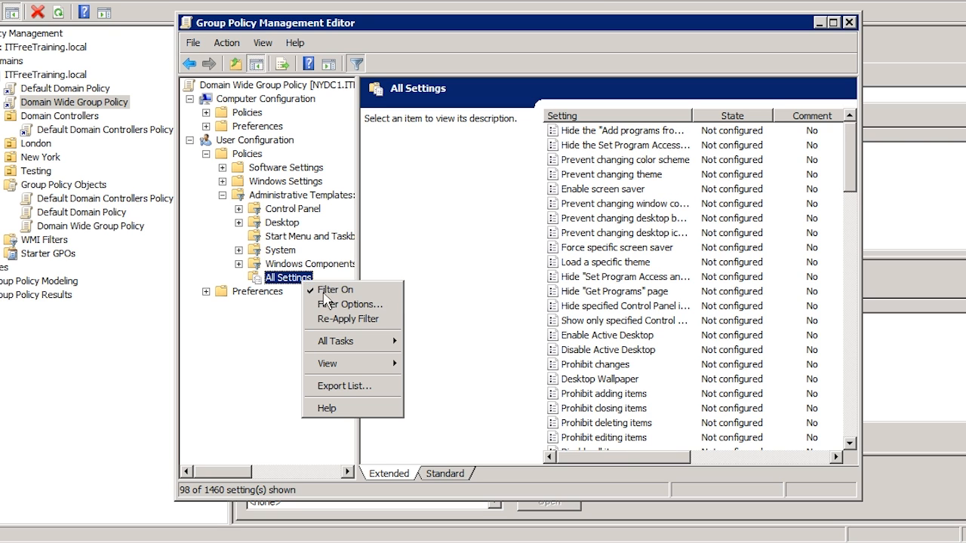
pyautogui.click(386, 305)
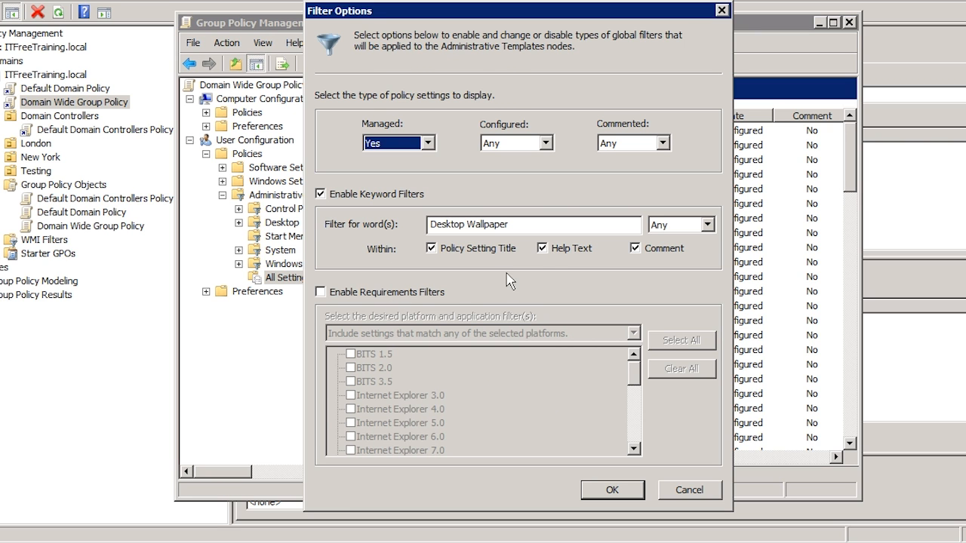
pyautogui.click(542, 249)
pyautogui.click(660, 250)
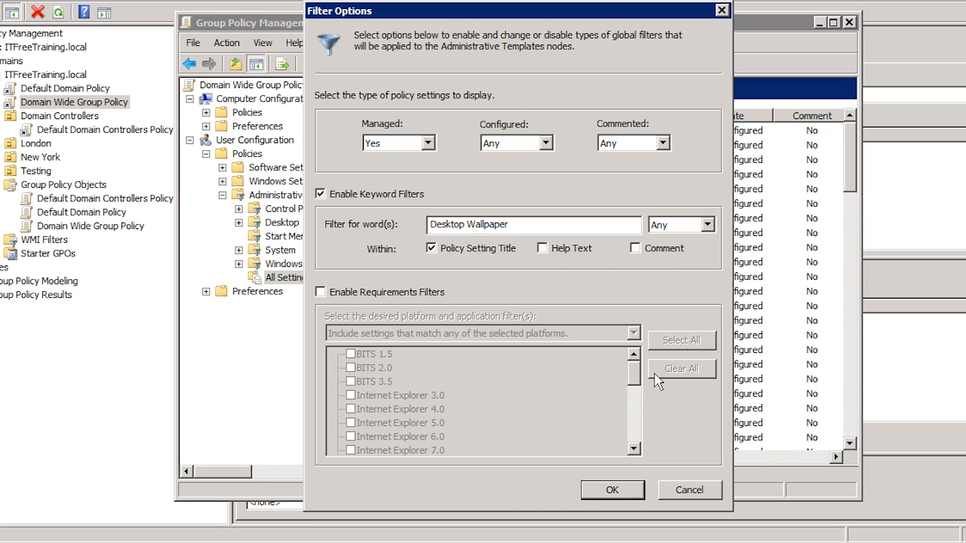
pyautogui.click(612, 491)
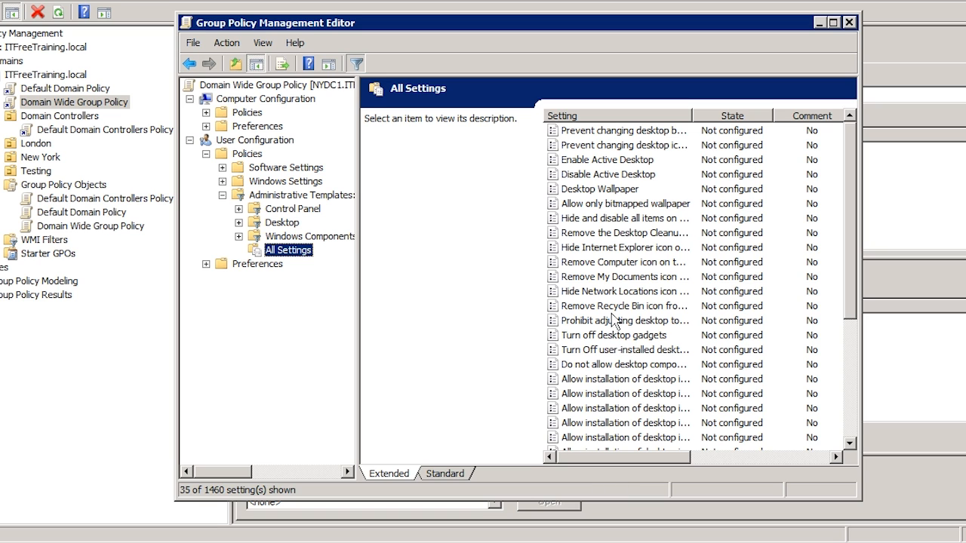
# Read the Desktop Wallpaper description, enable the policy with wallpaper \\nydc1\wallpaper\DomainwideUser.bmp and style Stretch, and close the policy editor.
pyautogui.click(562, 192)
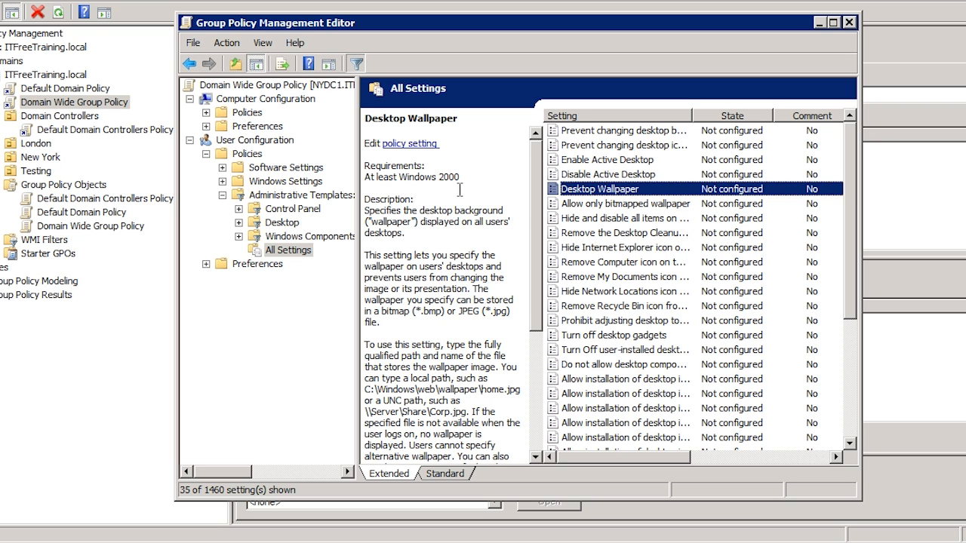
pyautogui.moveTo(537, 190); pyautogui.dragTo(554, 320)
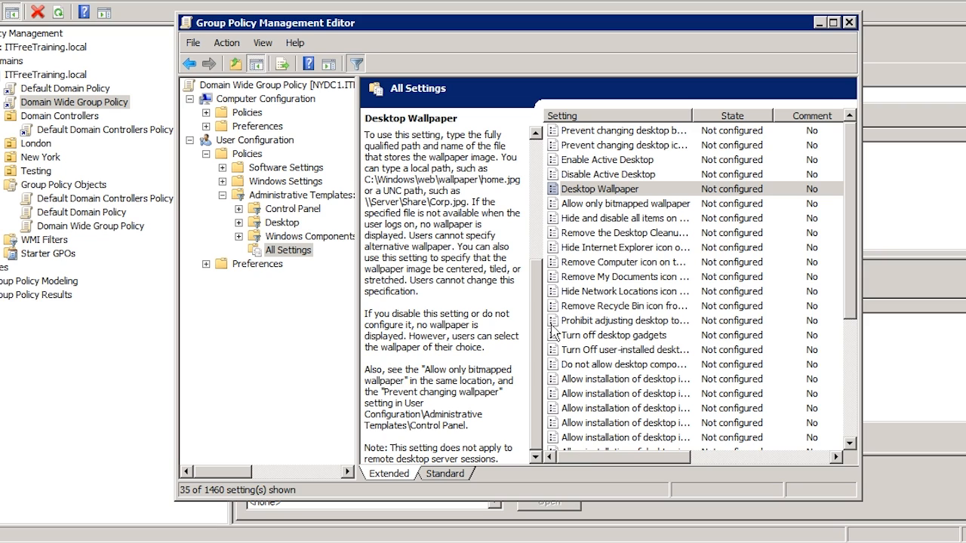
pyautogui.doubleClick(590, 188)
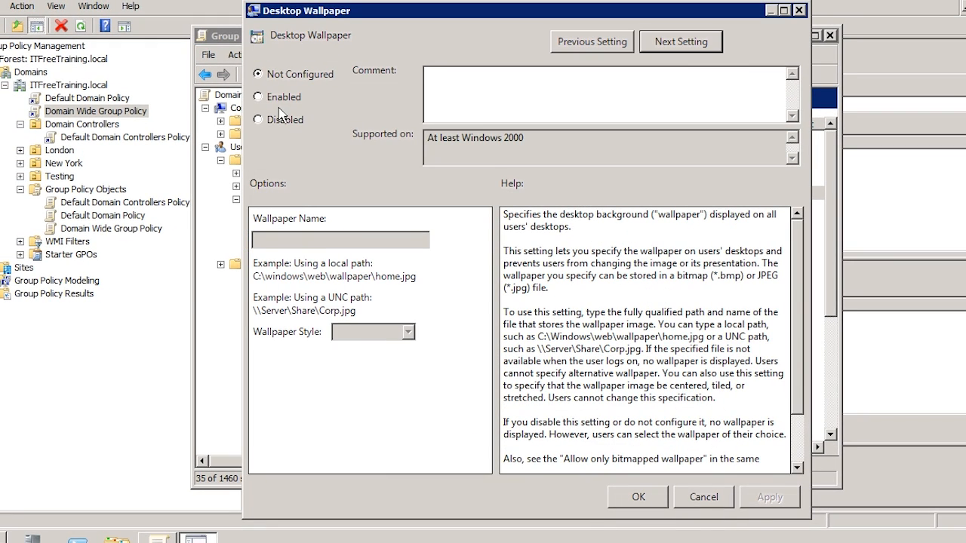
pyautogui.click(260, 98)
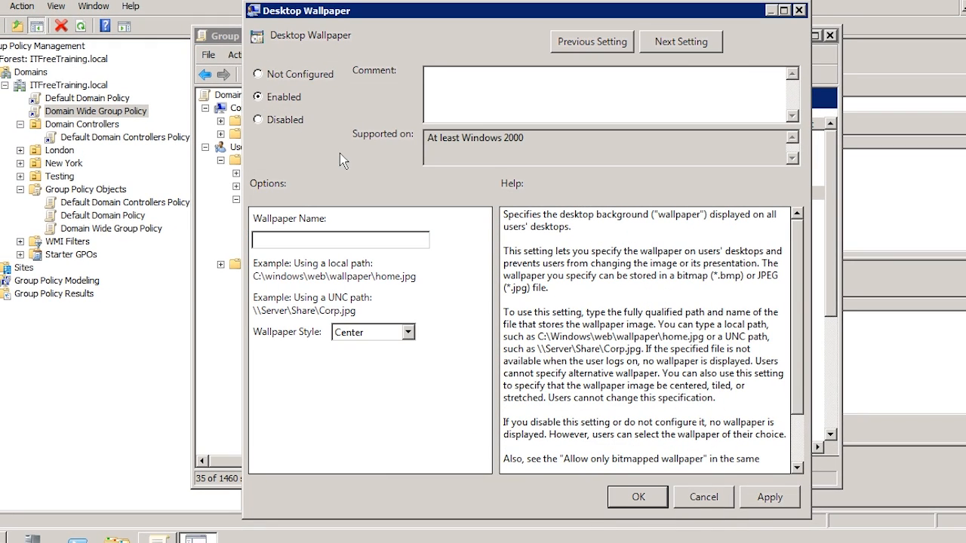
pyautogui.write('\\nydc1\\wallpaper\\DomainwideUser.bmp')
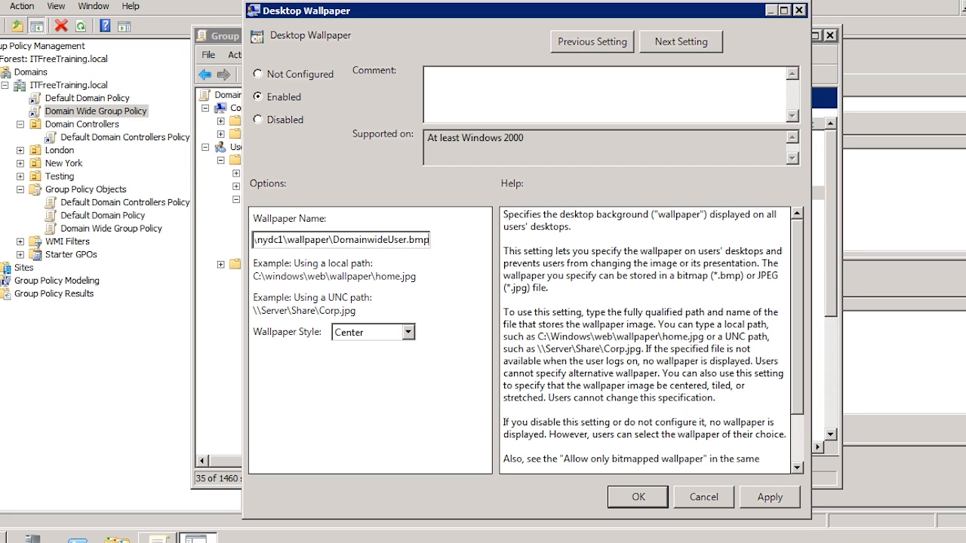
pyautogui.click(400, 332)
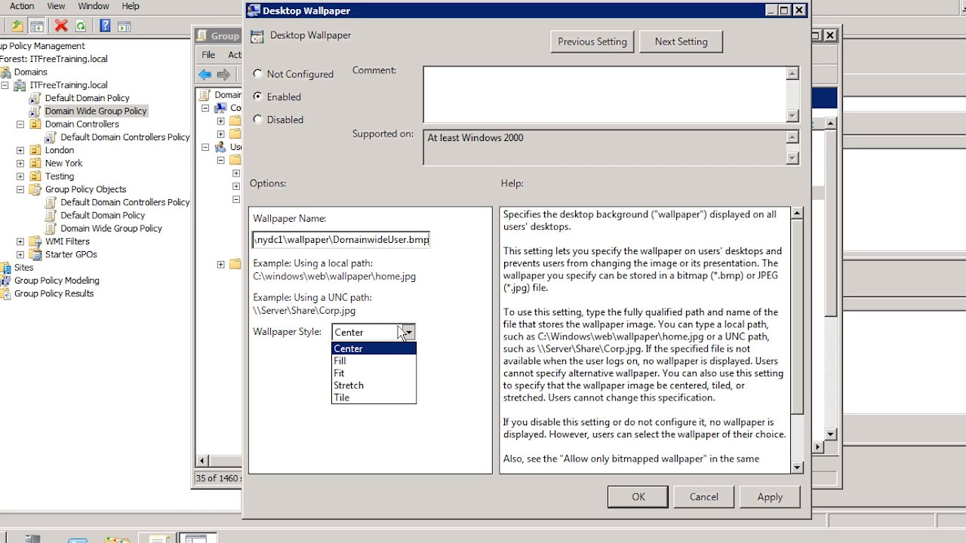
pyautogui.click(399, 387)
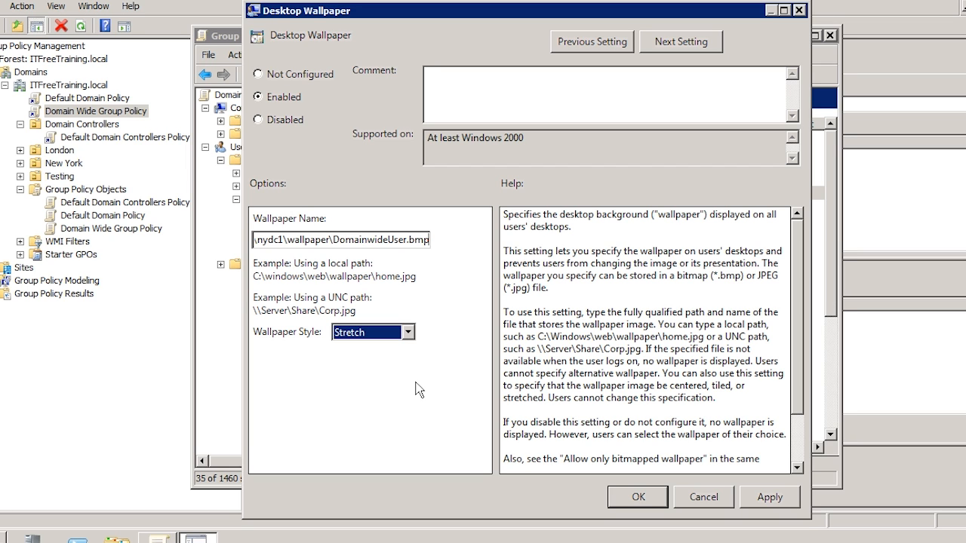
pyautogui.click(638, 497)
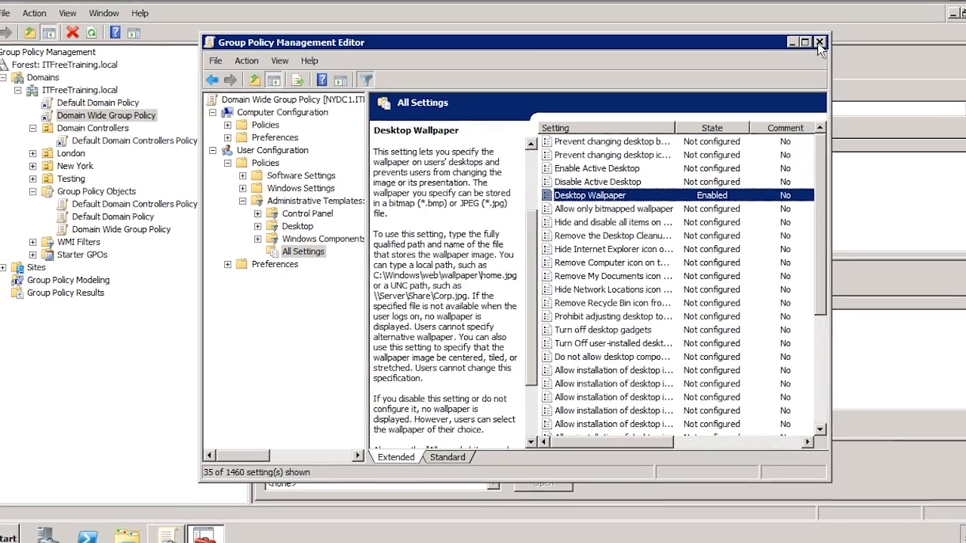
pyautogui.click(830, 36)
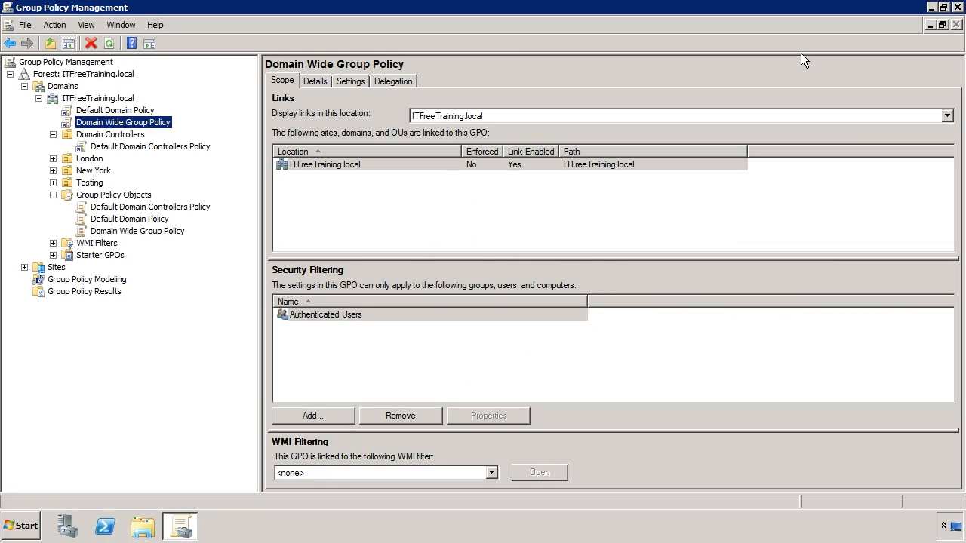